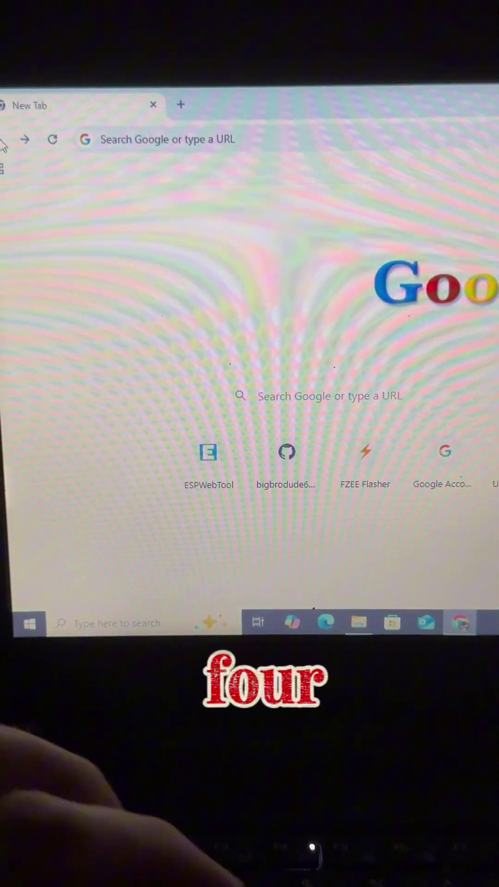
{"action": "type", "text": "f"}
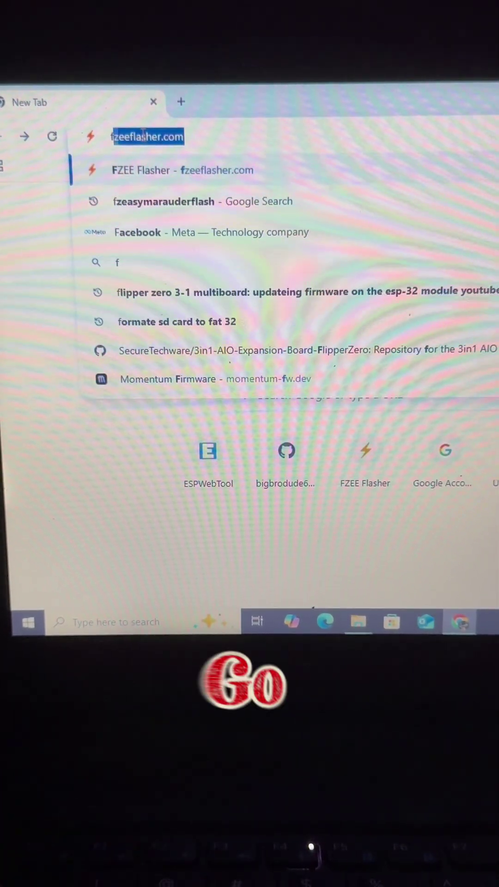
{"action": "type", "text": "zeeflas"}
Step: Load fzeeflasher.com in a new Chrome tab
{"action": "key", "text": "Return"}
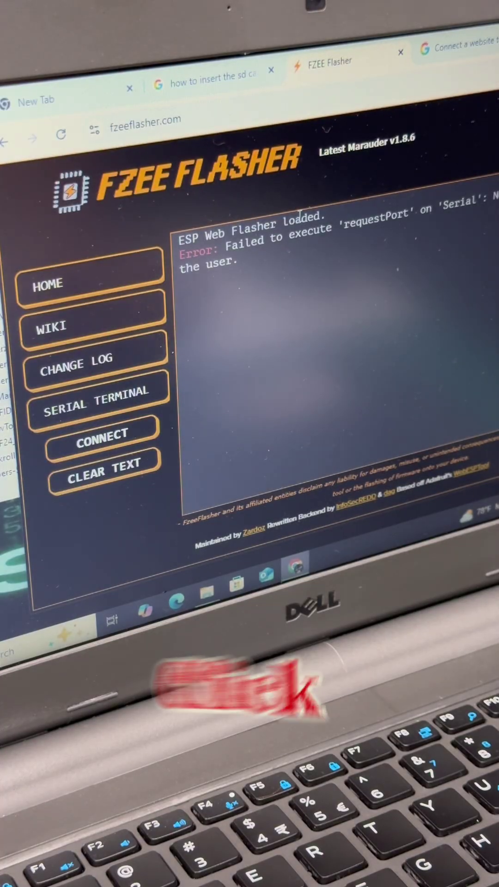
Step: Connect to the paired ESP32-S2 board on COM3
{"action": "left_click", "coordinate": [125, 436]}
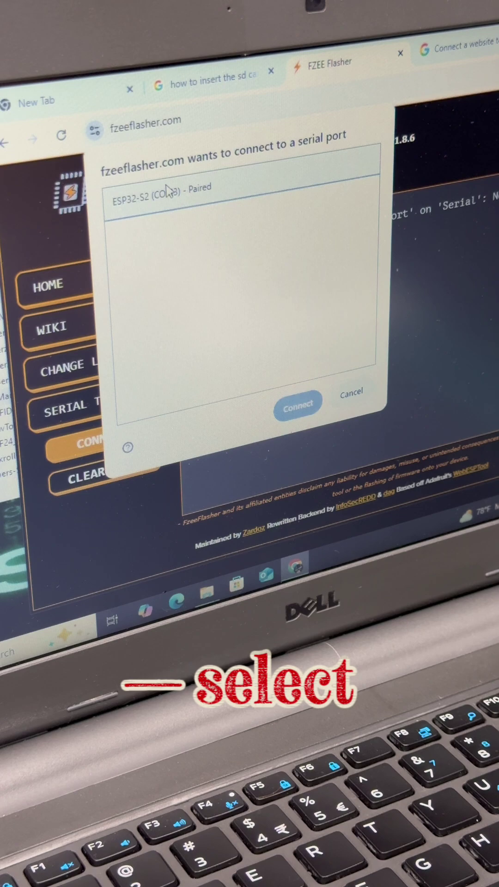
{"action": "left_click", "coordinate": [297, 409]}
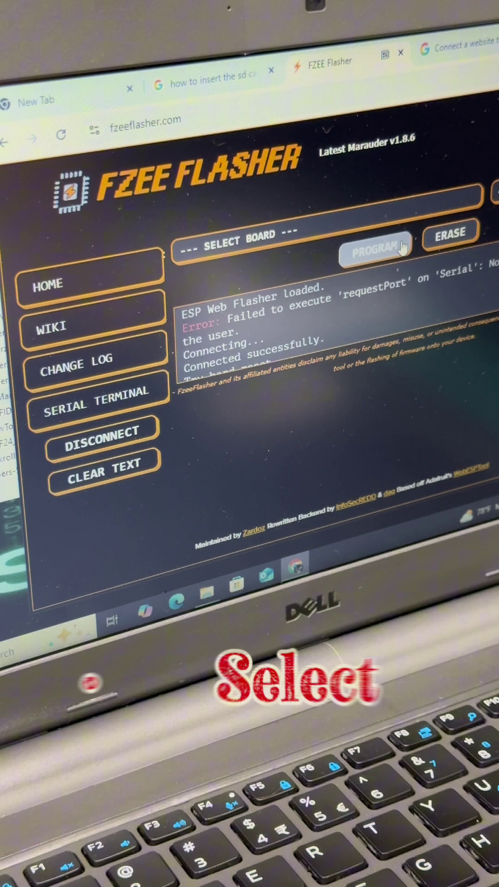
Step: Choose ESP32-S2 as the board and Marauder as the firmware
{"action": "left_click", "coordinate": [418, 214]}
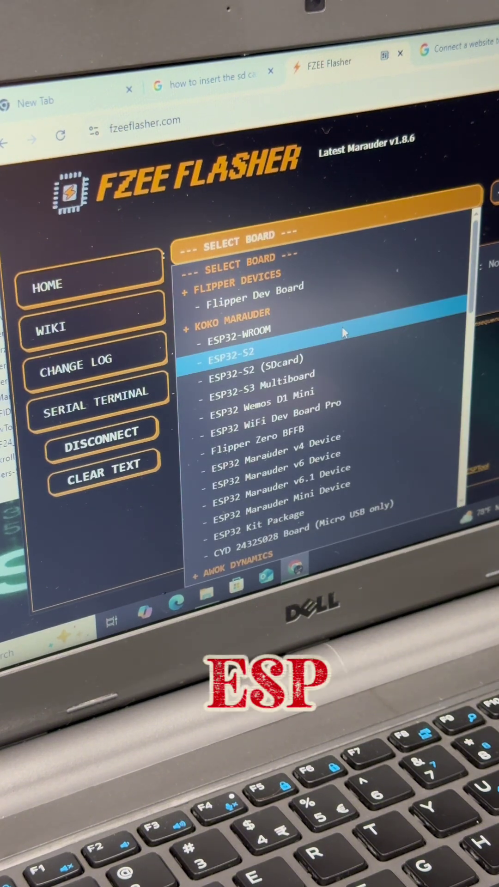
{"action": "left_click", "coordinate": [341, 324]}
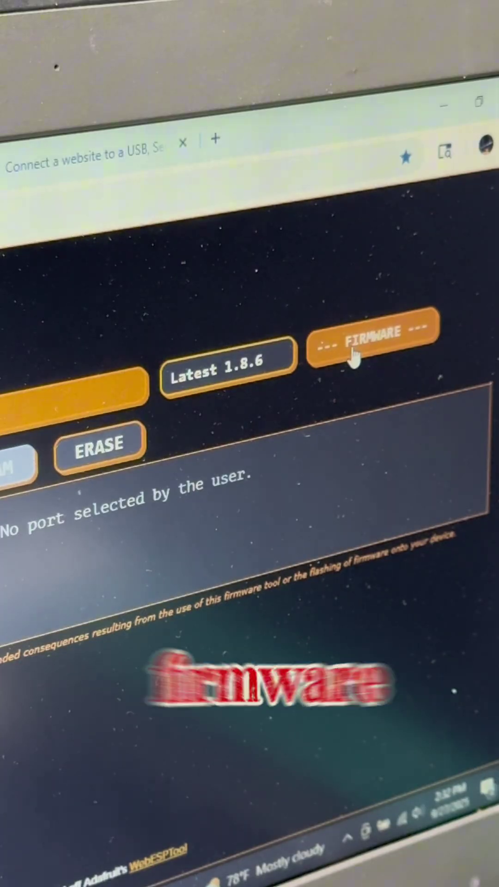
{"action": "left_click", "coordinate": [354, 356]}
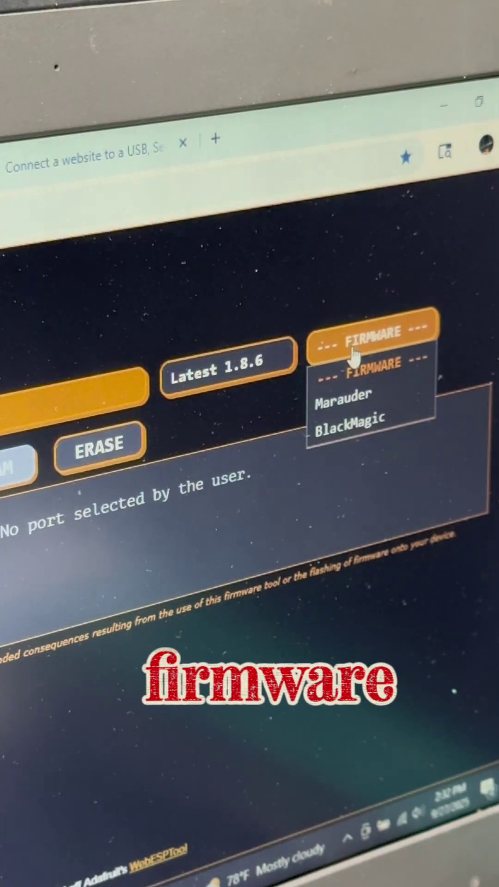
{"action": "left_click", "coordinate": [333, 409]}
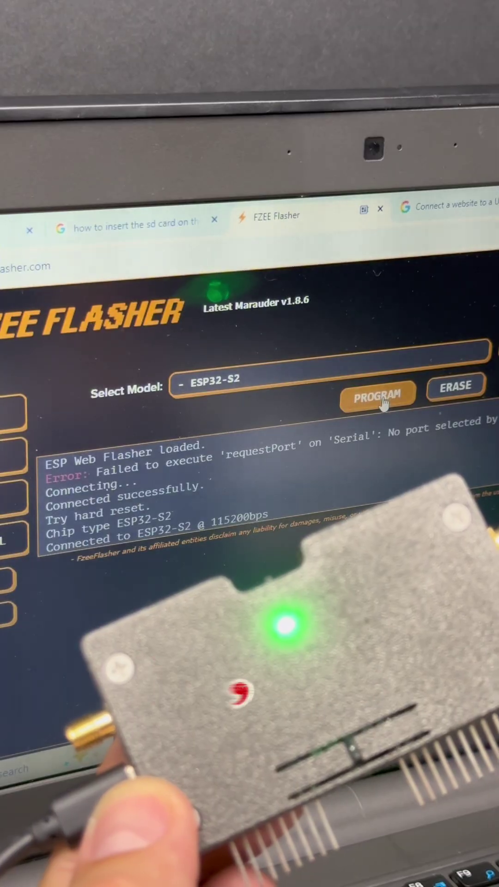
Step: Start programming Marauder onto the ESP32-S2 and watch the progress dialog
{"action": "left_click", "coordinate": [383, 402]}
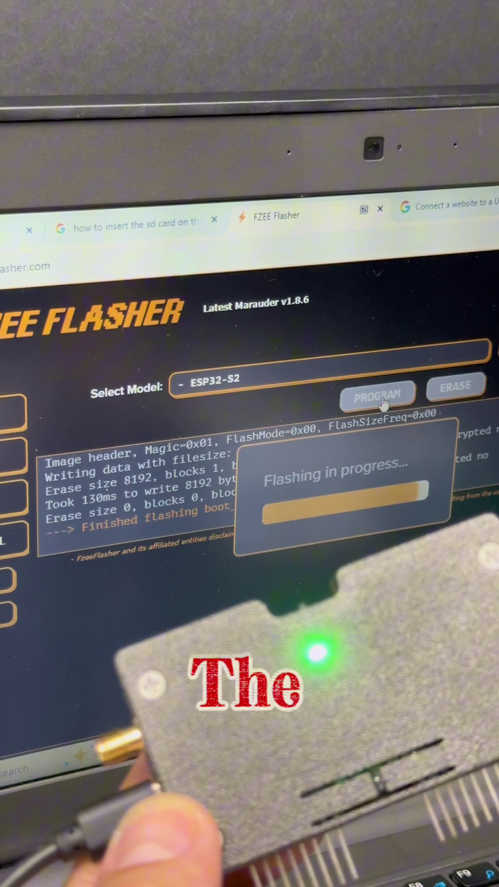